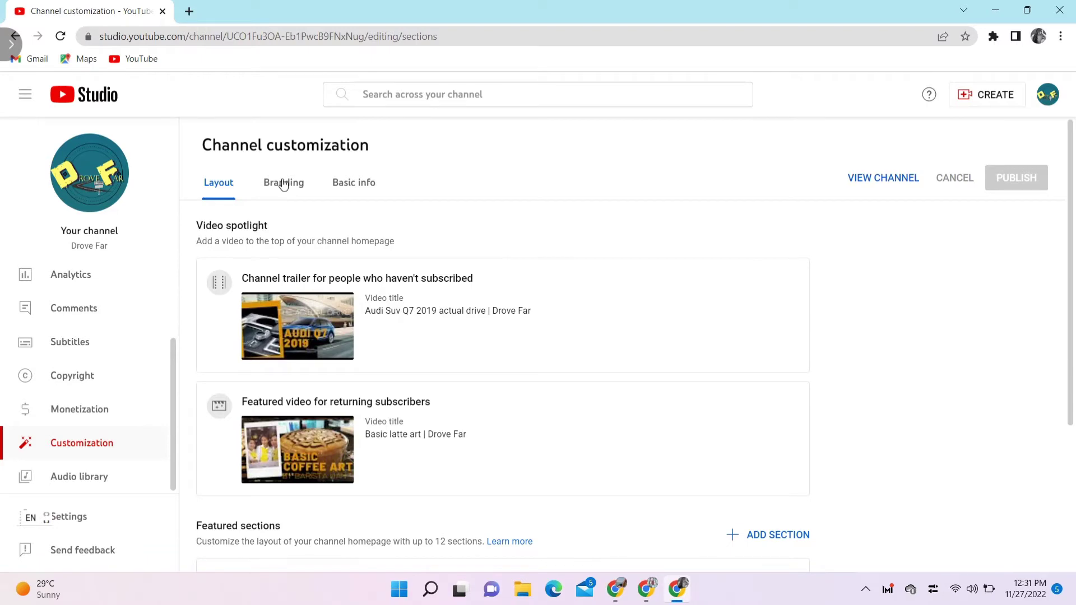
- Review the channel's layout sections, and examine the profile picture and banner image requirements in the branding settings
scroll(742, 300, "down", 3)
scroll(549, 253, "up", 3)
scroll(551, 253, "down", 3)
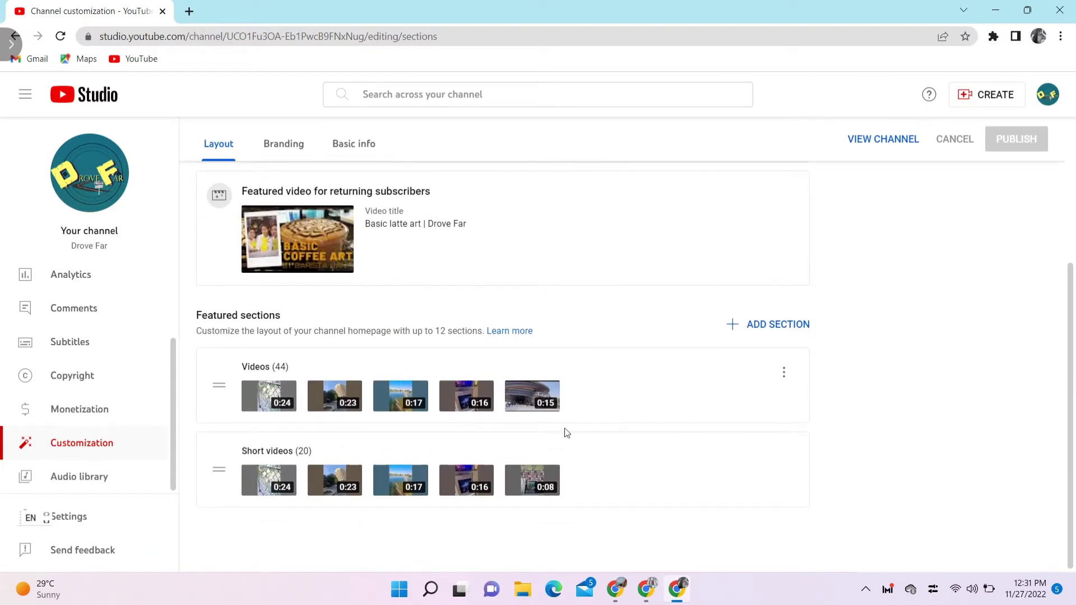
scroll(675, 280, "up", 2)
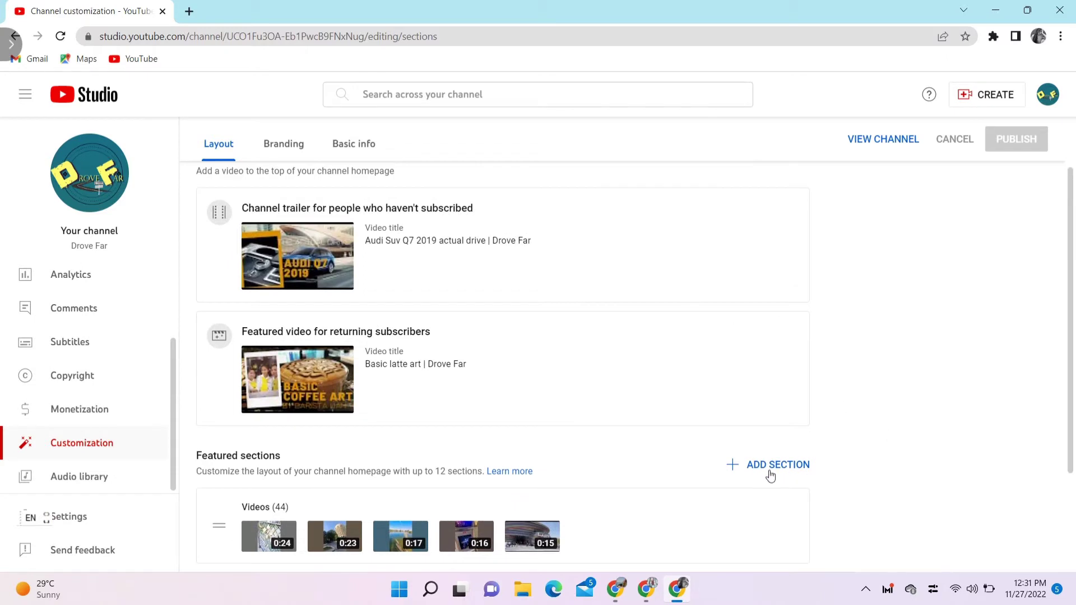
left_click(290, 148)
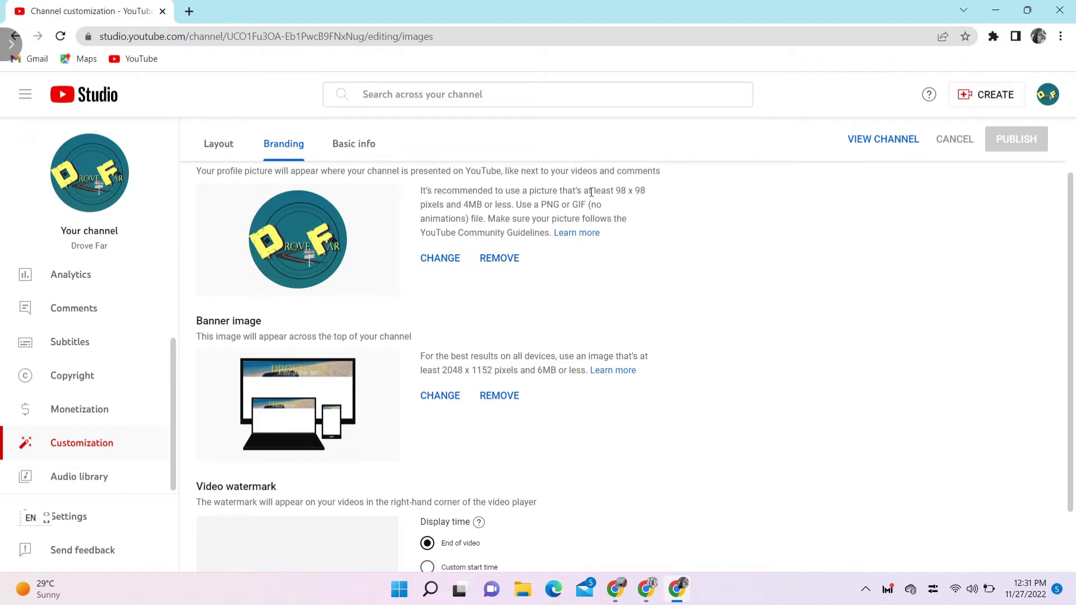
left_click_drag(591, 192, 487, 220)
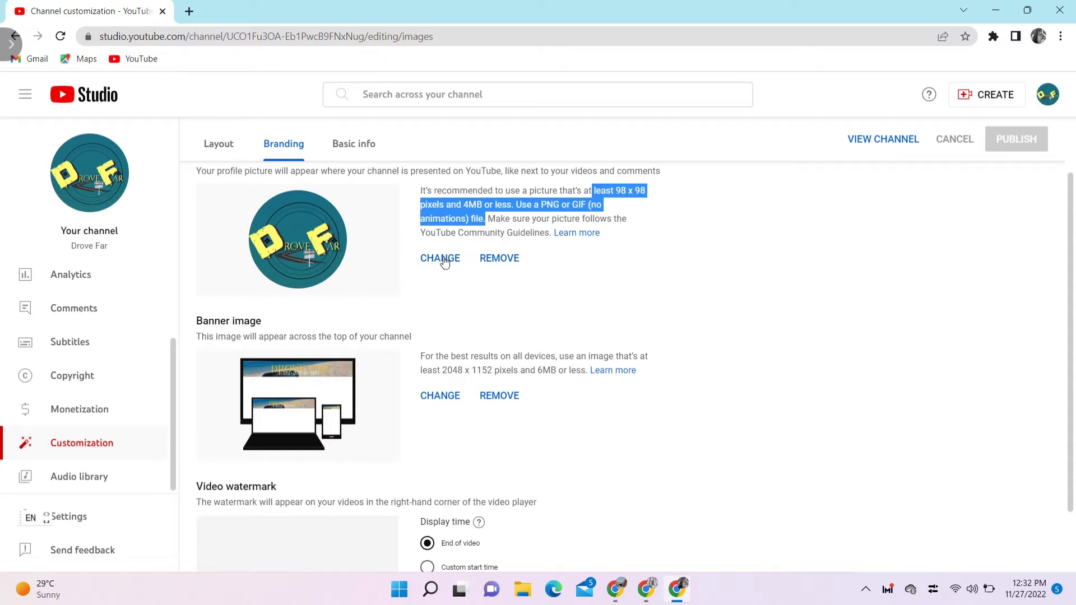
left_click(694, 262)
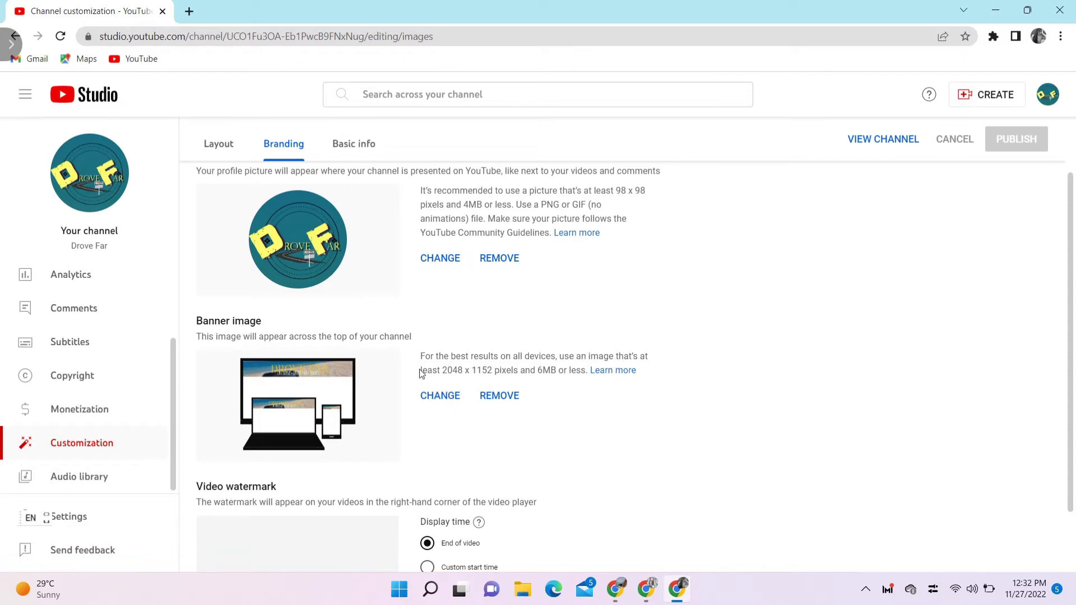
left_click_drag(639, 356, 589, 370)
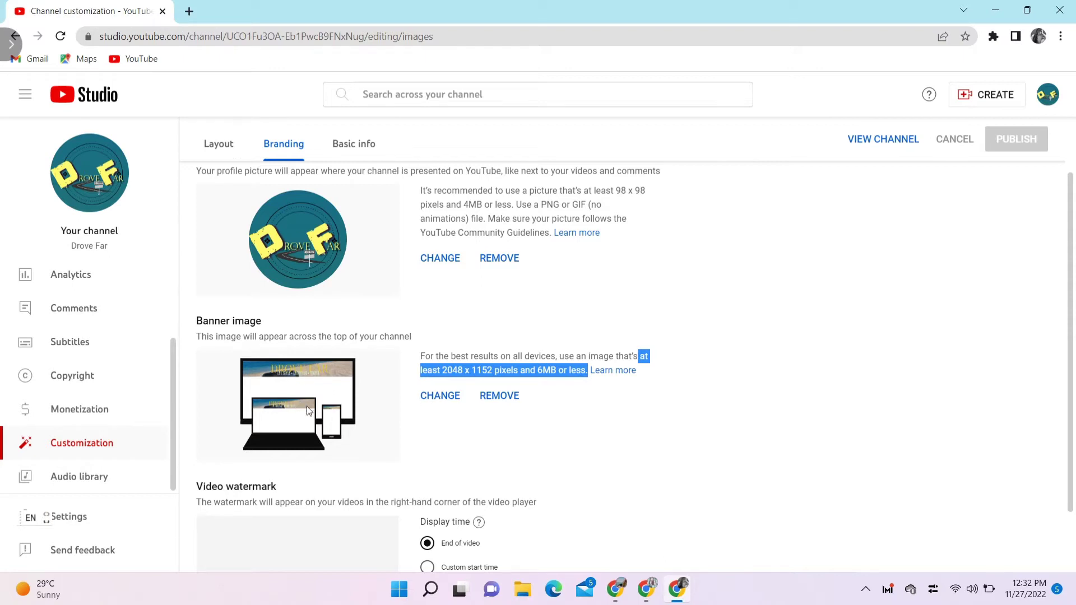
left_click(764, 441)
- Set the video watermark's display time to Entire video and publish the change
scroll(764, 441, "down", 1)
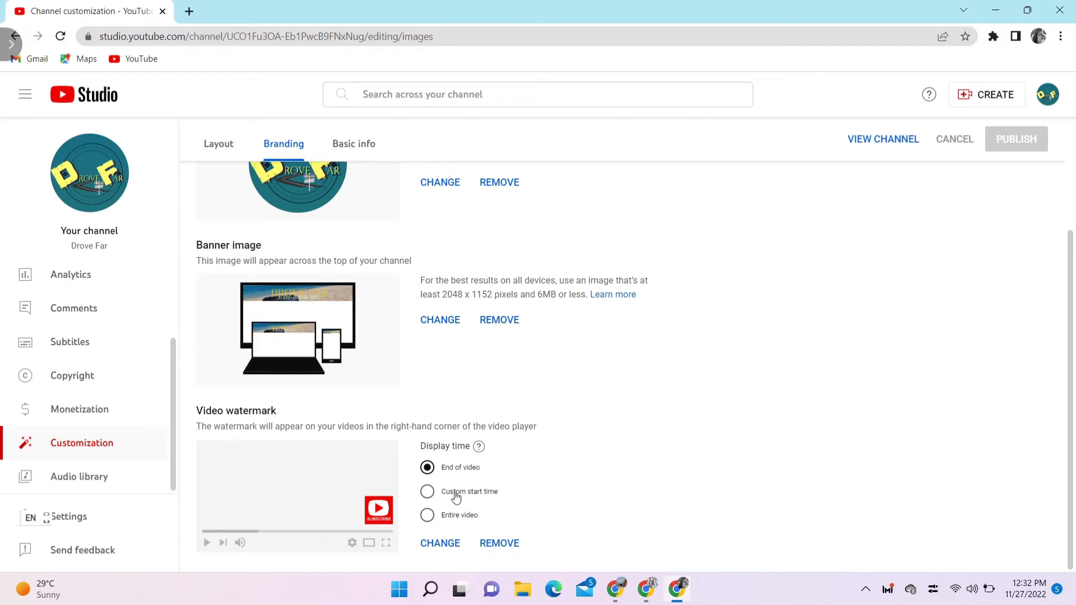
left_click(426, 517)
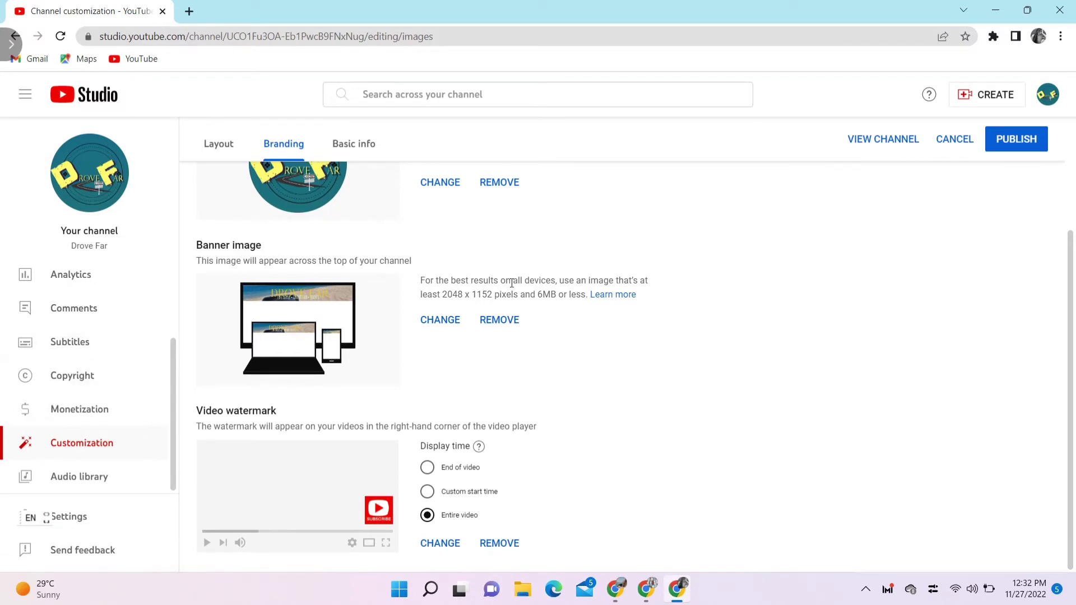
left_click(1024, 146)
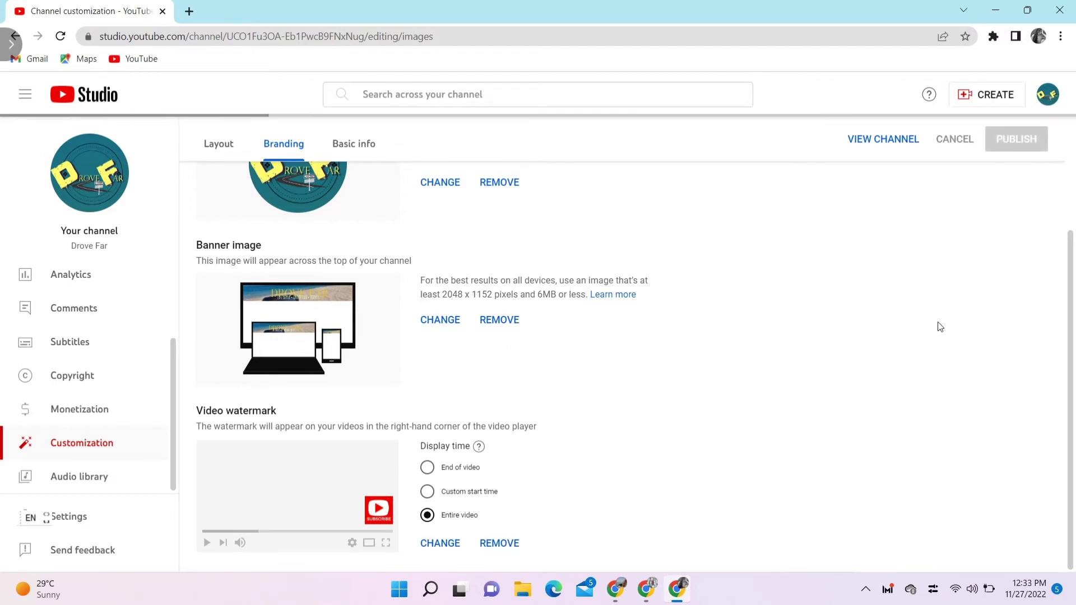
- In the channel's basic info, try adding an Arabic translation with English as the original language, and discard it
left_click(354, 145)
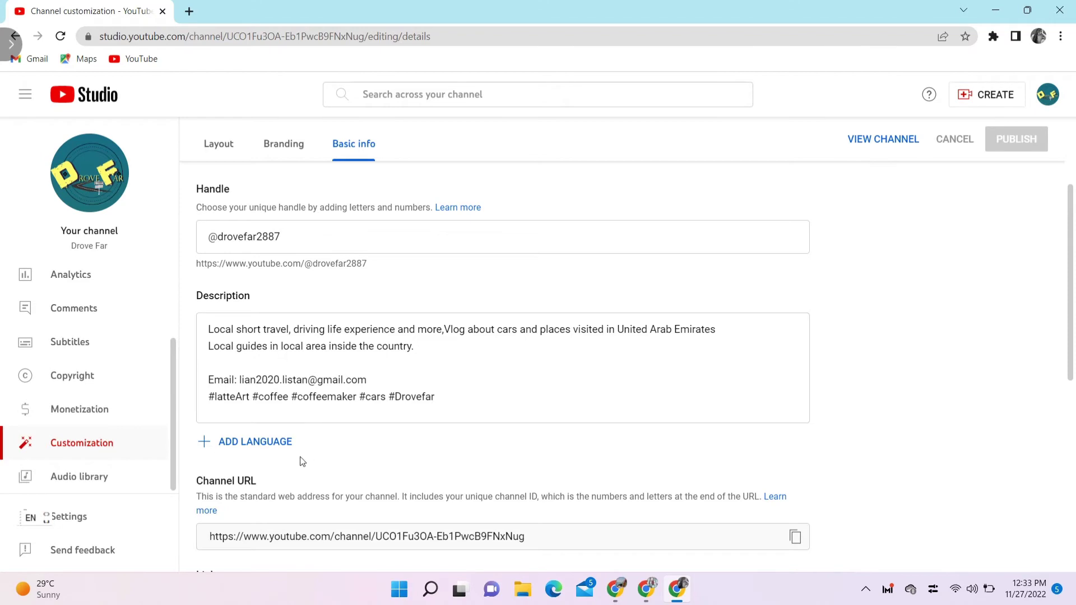
scroll(303, 461, "down", 3)
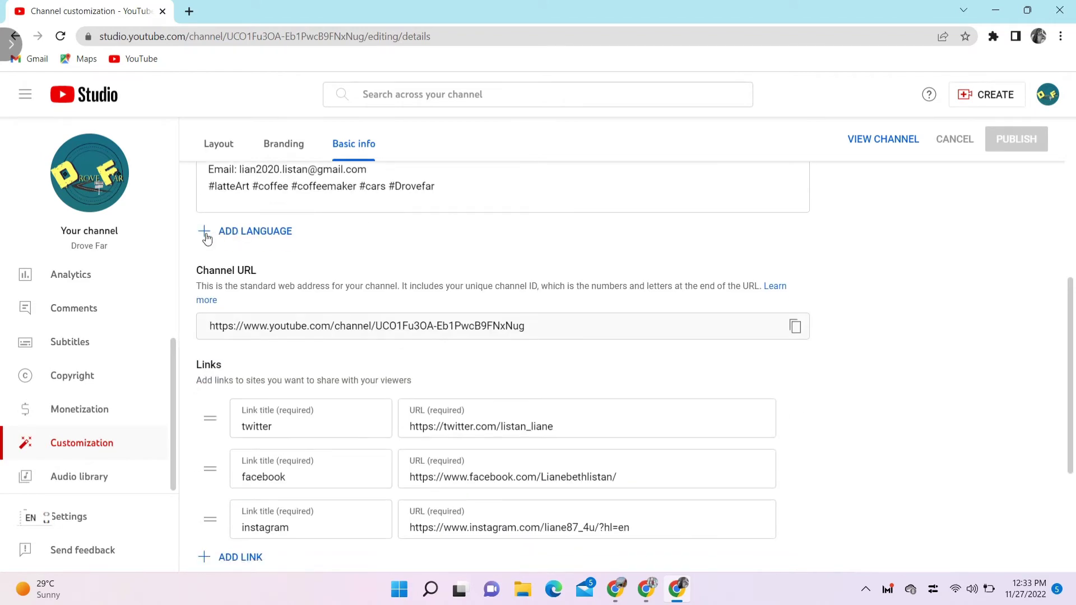
left_click(206, 235)
left_click(324, 189)
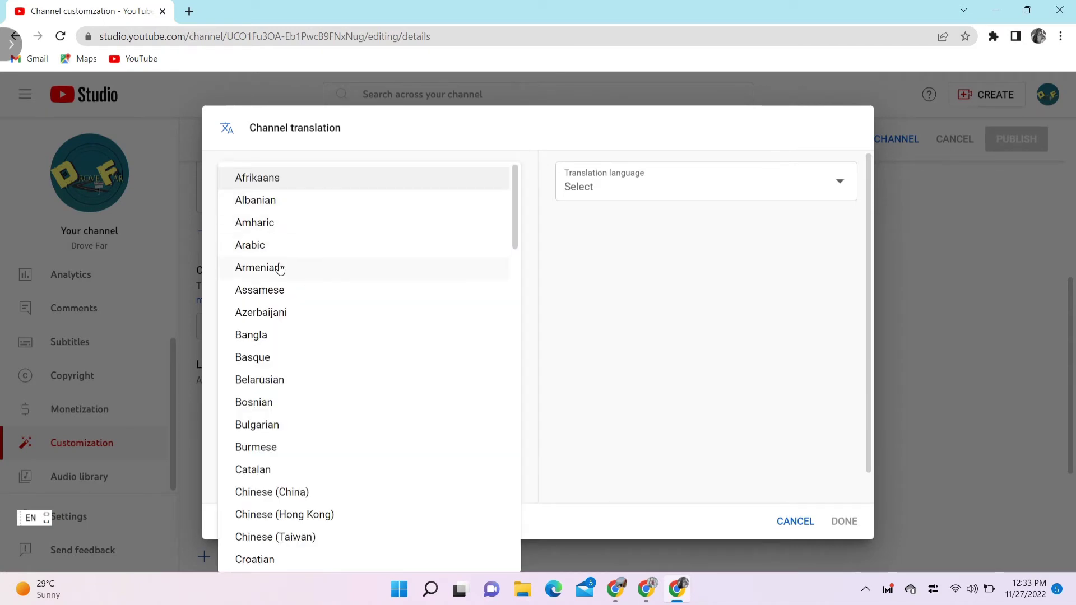
left_click(278, 248)
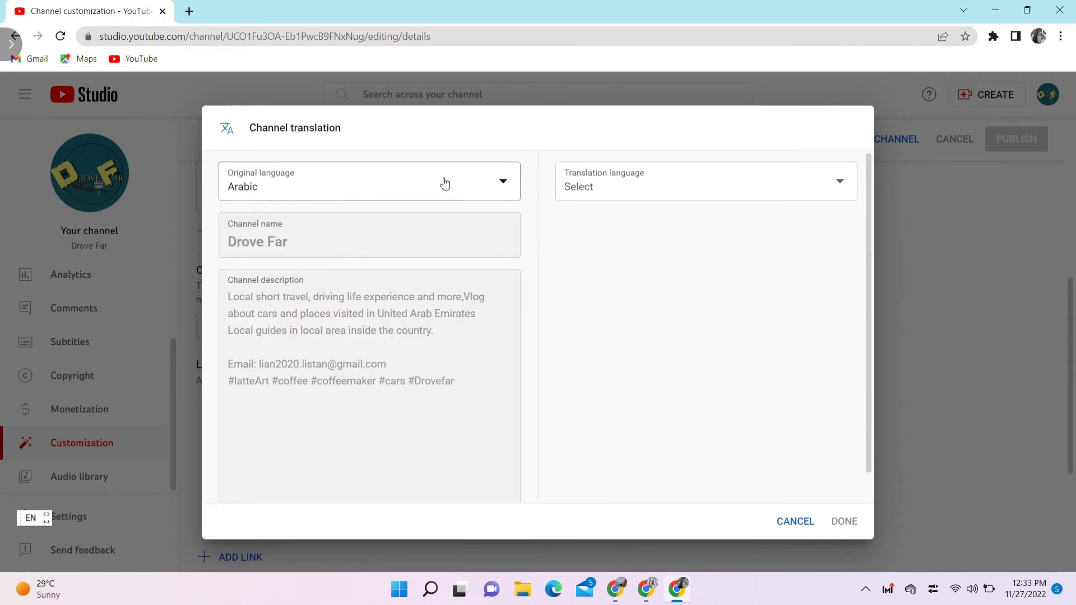
left_click(487, 187)
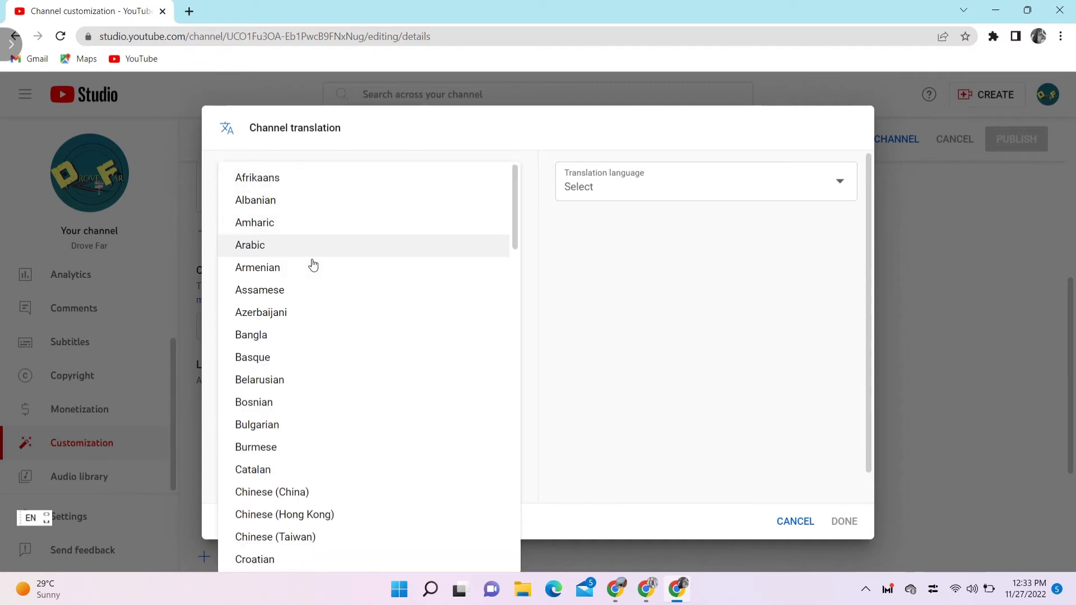
scroll(283, 451, "down", 3)
scroll(283, 451, "down", 2)
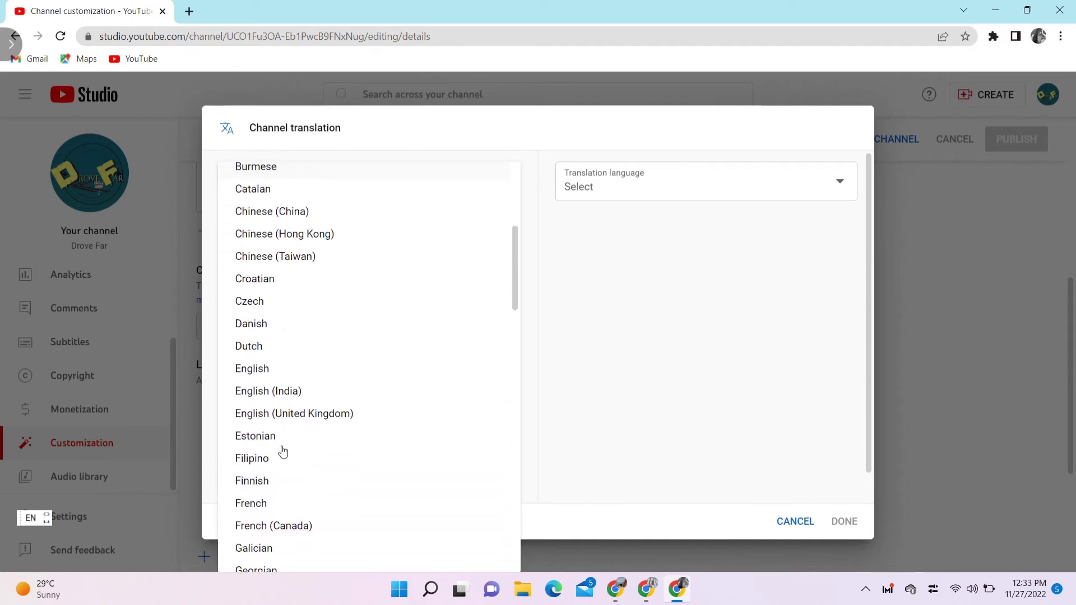
left_click(272, 373)
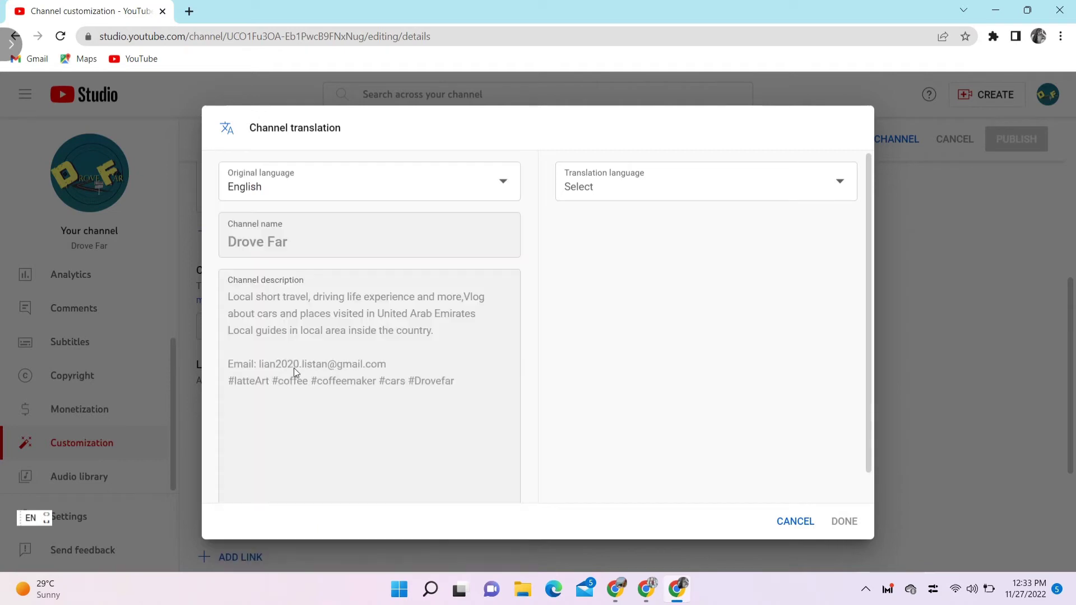
left_click(655, 192)
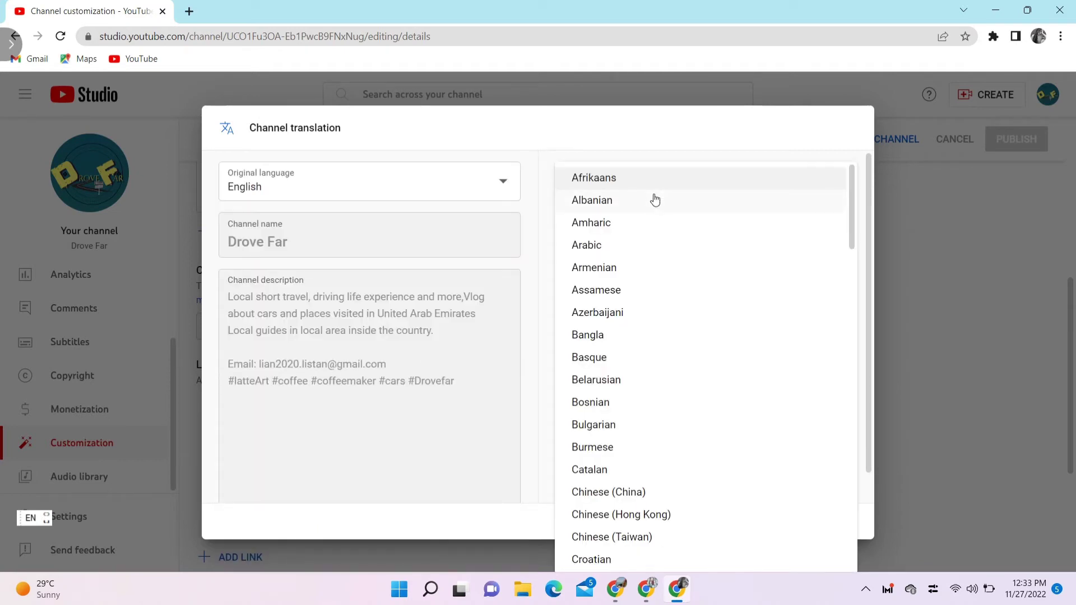
left_click(630, 246)
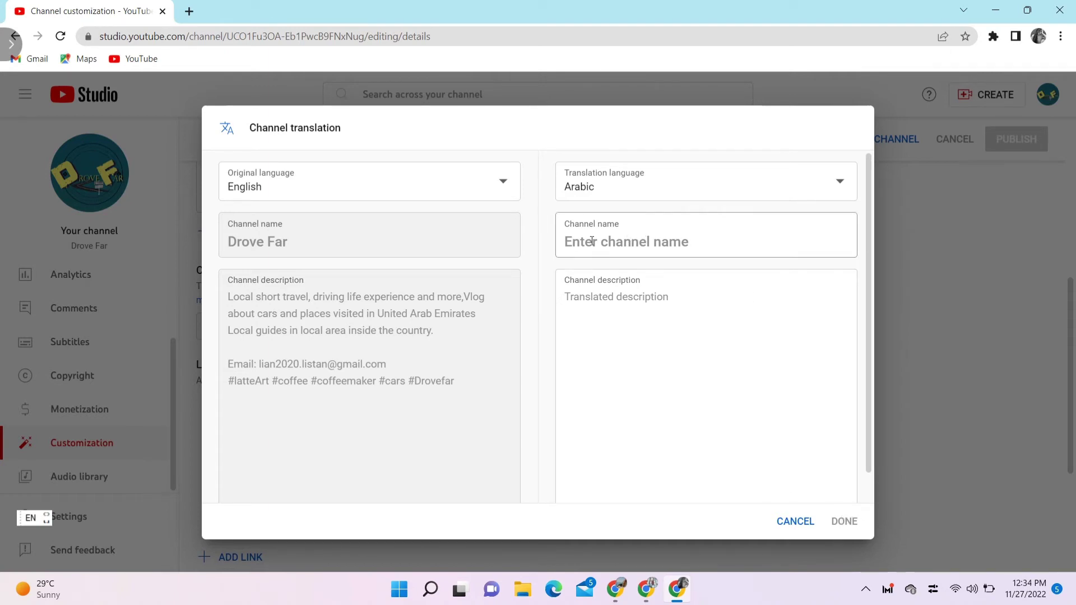
left_click(794, 522)
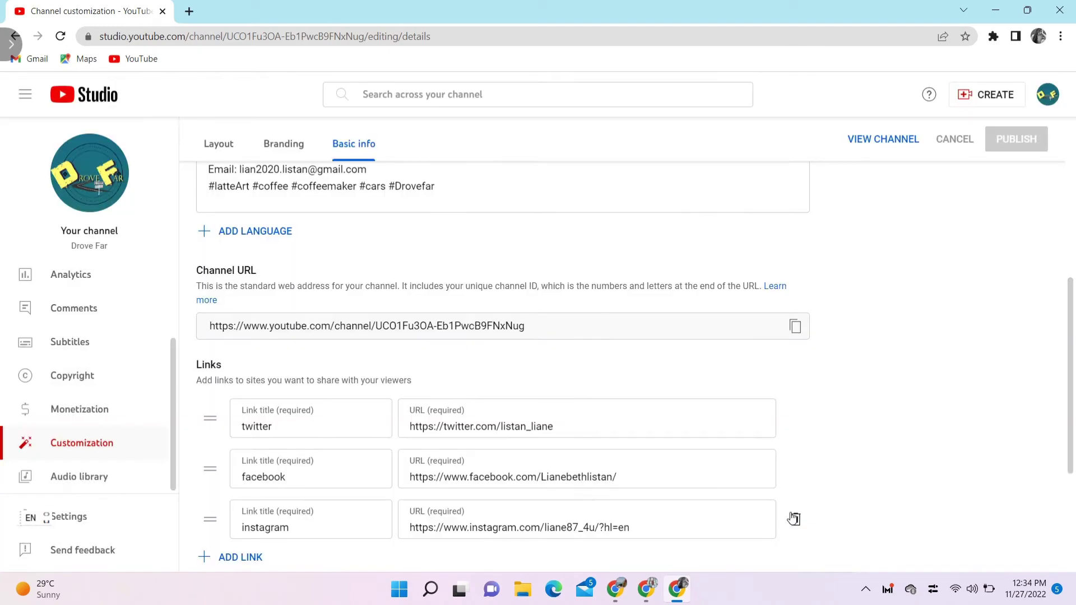
- Try limiting the links displayed on the channel banner to First link and to First 2 links
scroll(907, 420, "down", 3)
scroll(907, 419, "down", 1)
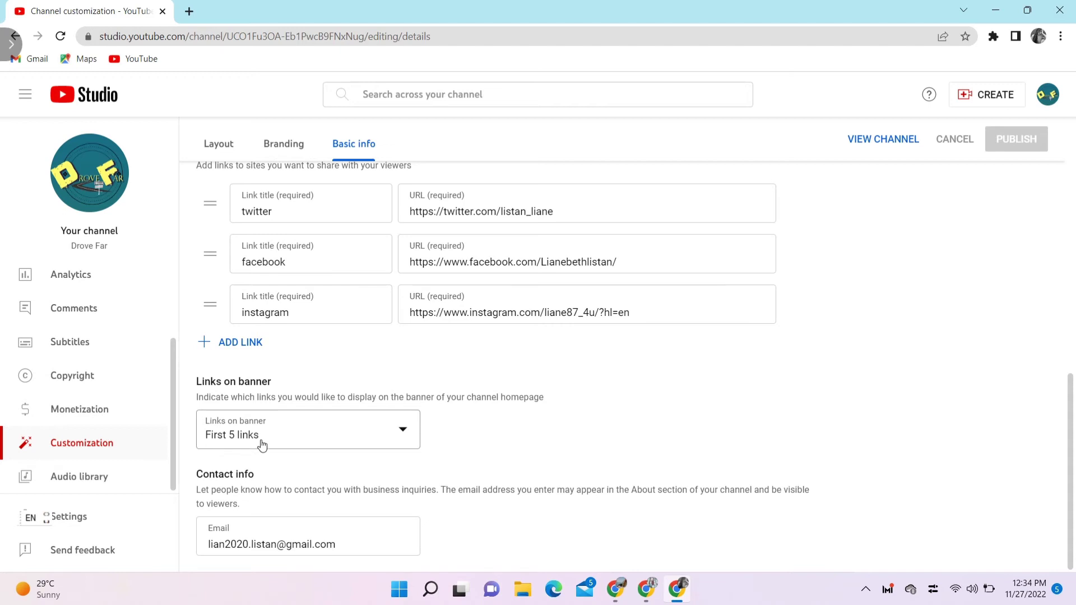
left_click(398, 436)
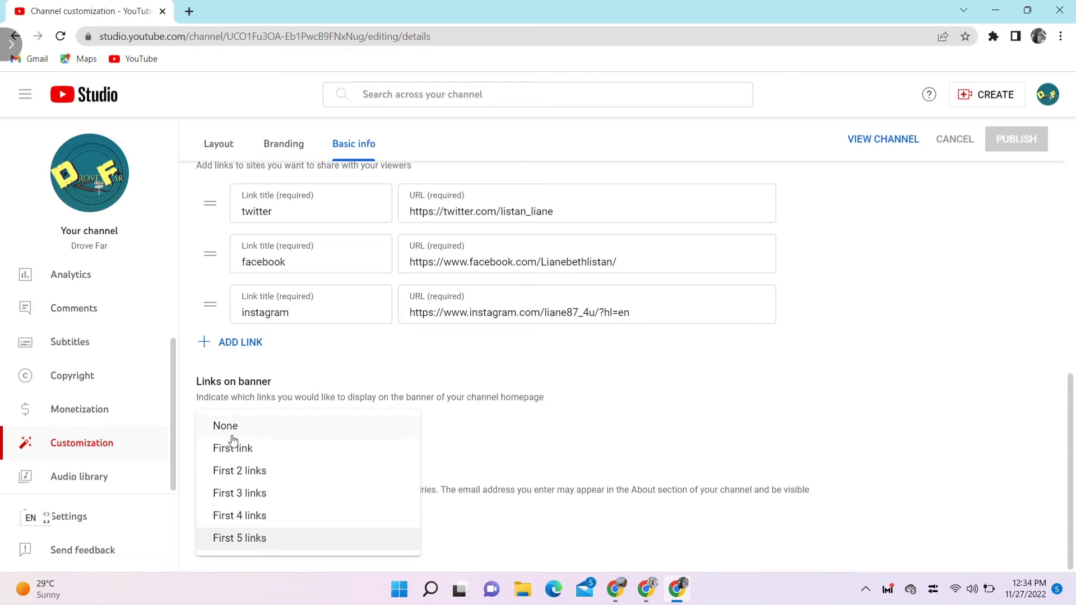
left_click(239, 452)
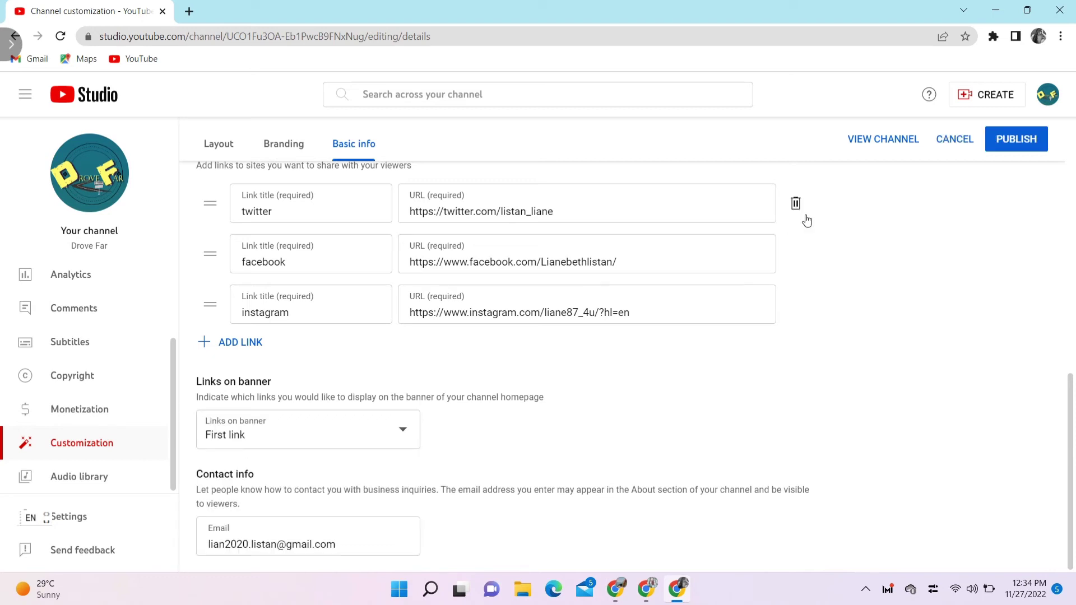
left_click(370, 433)
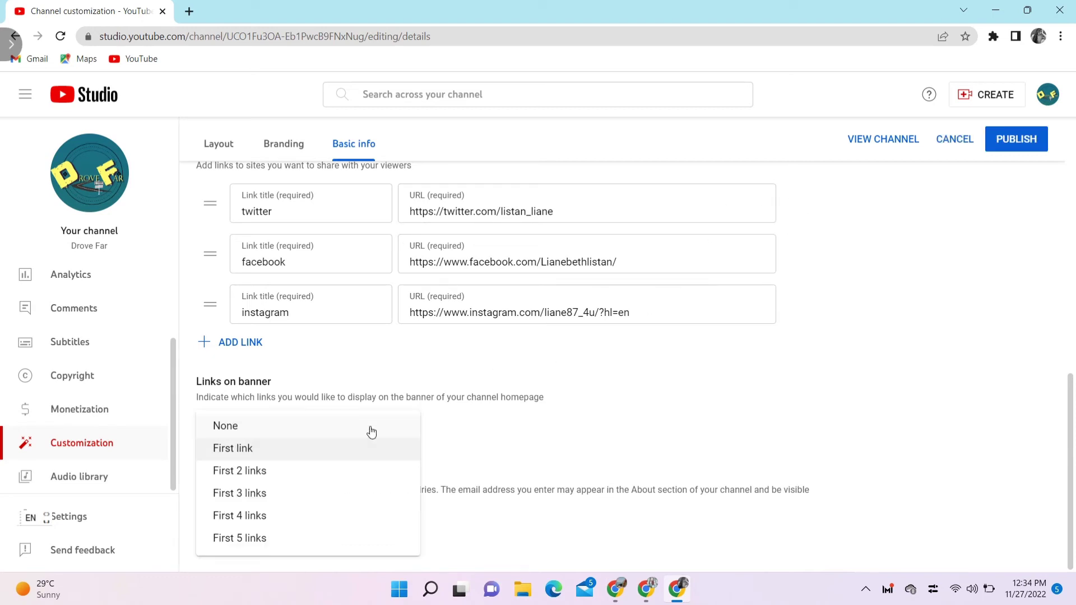
left_click(321, 471)
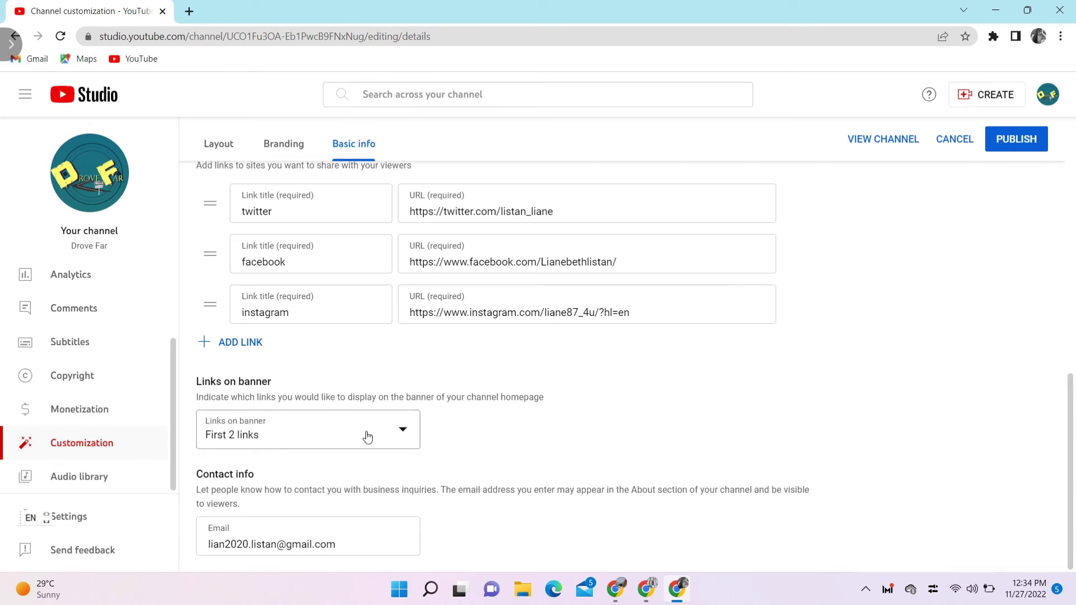
left_click(399, 436)
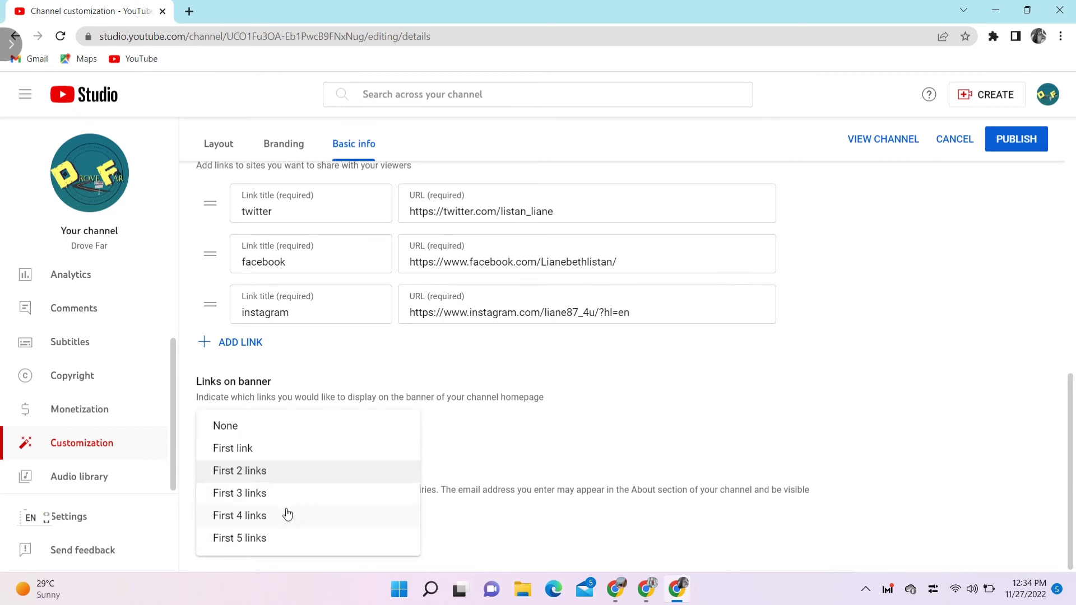
left_click(557, 446)
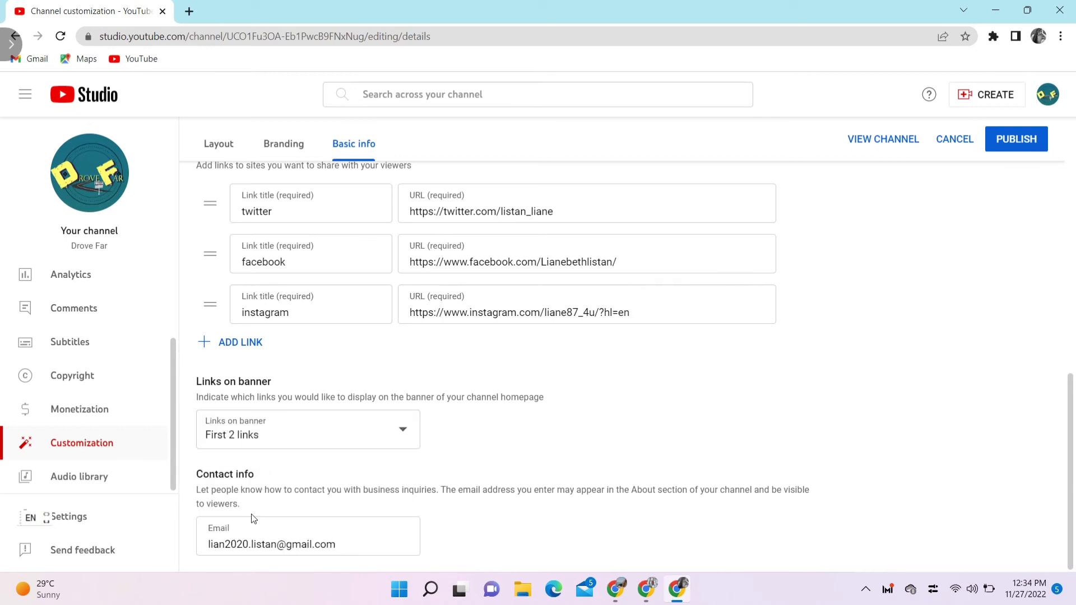
- Restore the links on banner setting to First 5 links
scroll(250, 516, "up", 1)
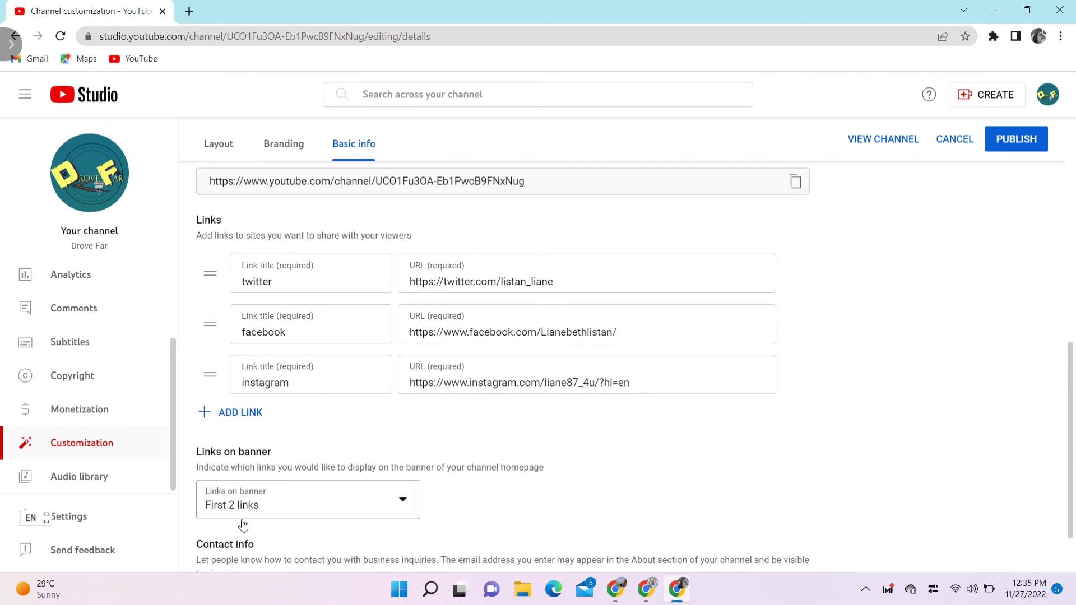
left_click(316, 520)
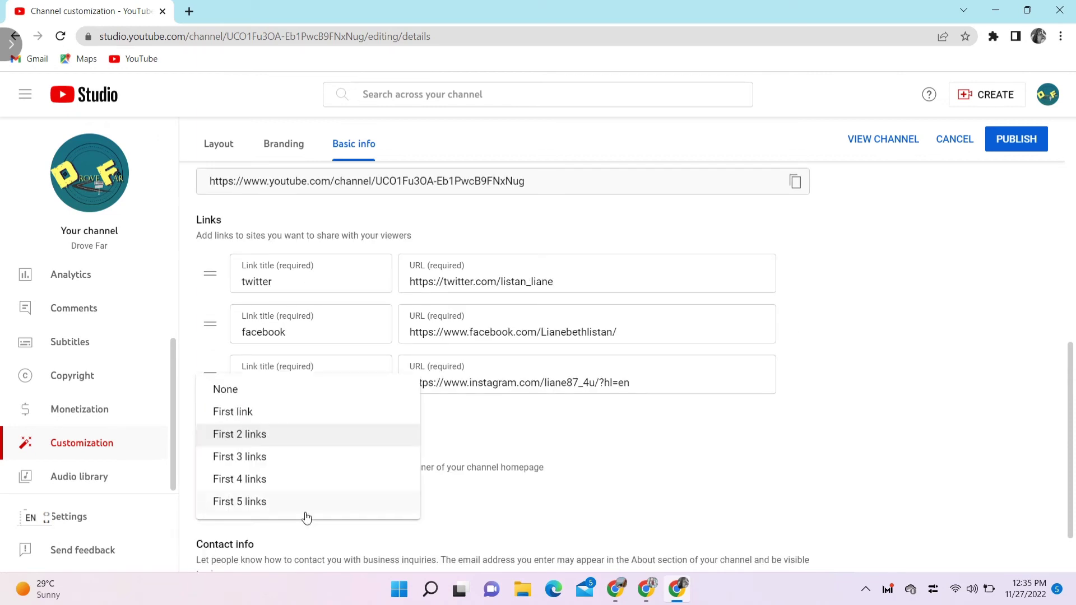
left_click(257, 506)
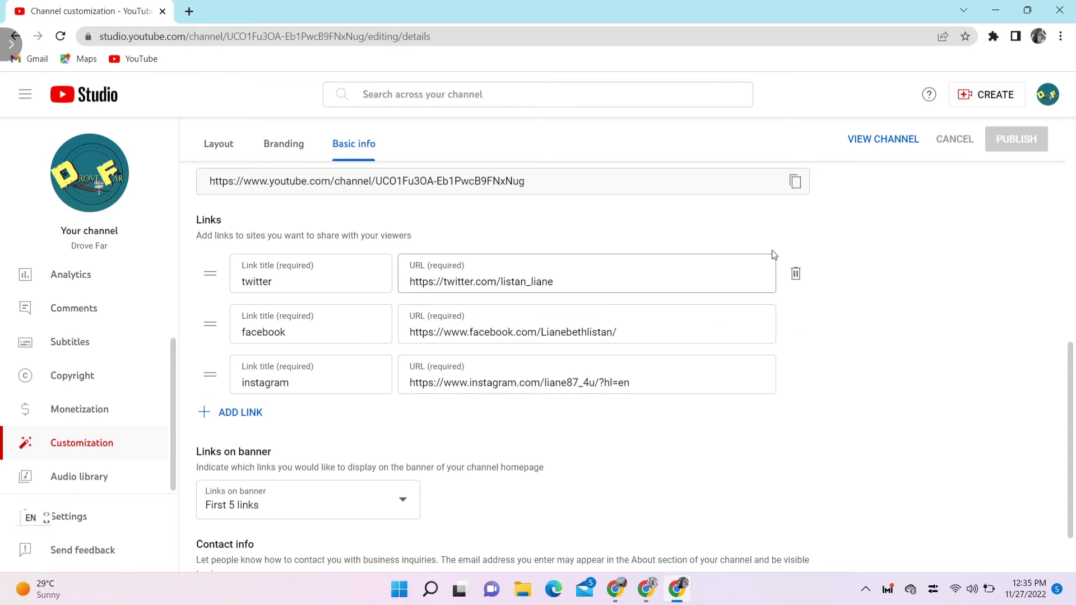
- Open youtube.com in a new tab, view your own channel page and pause its trailer video
left_click(190, 13)
type("youtube.com")
key("Return")
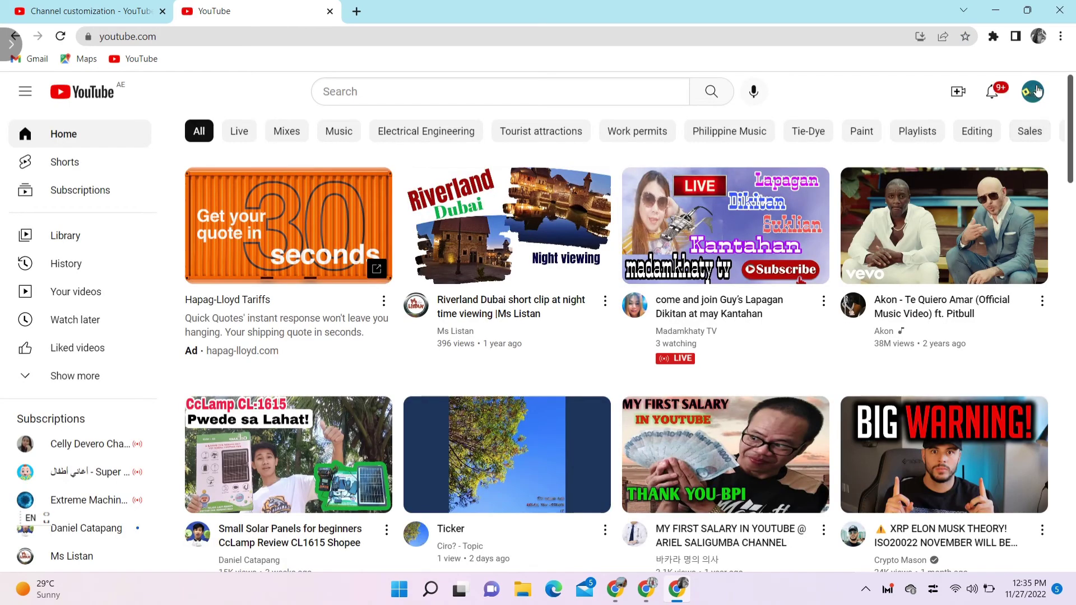
left_click(1034, 91)
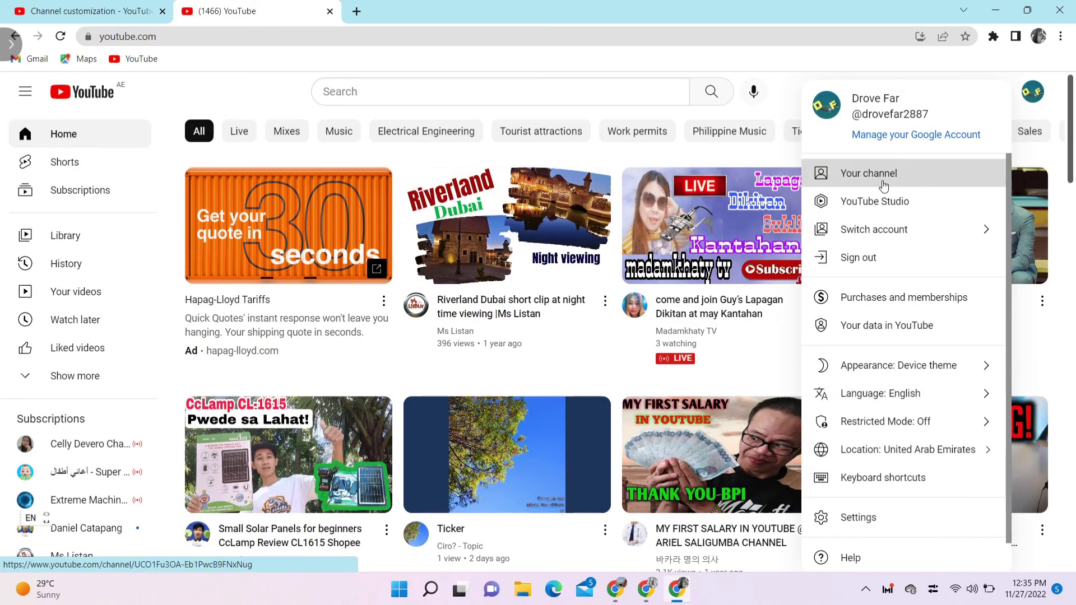
left_click(884, 185)
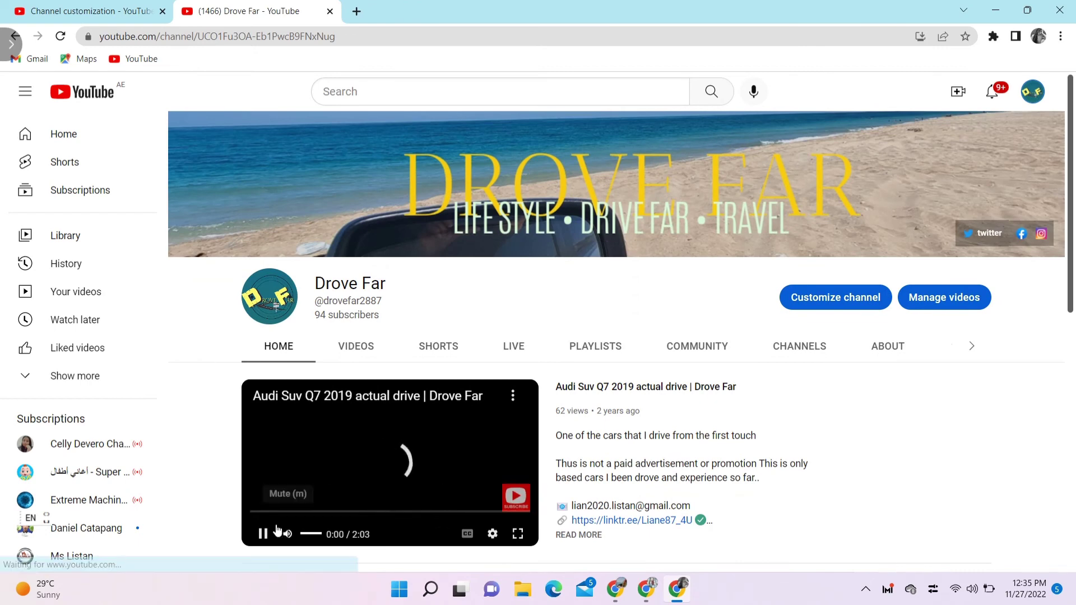
left_click(263, 534)
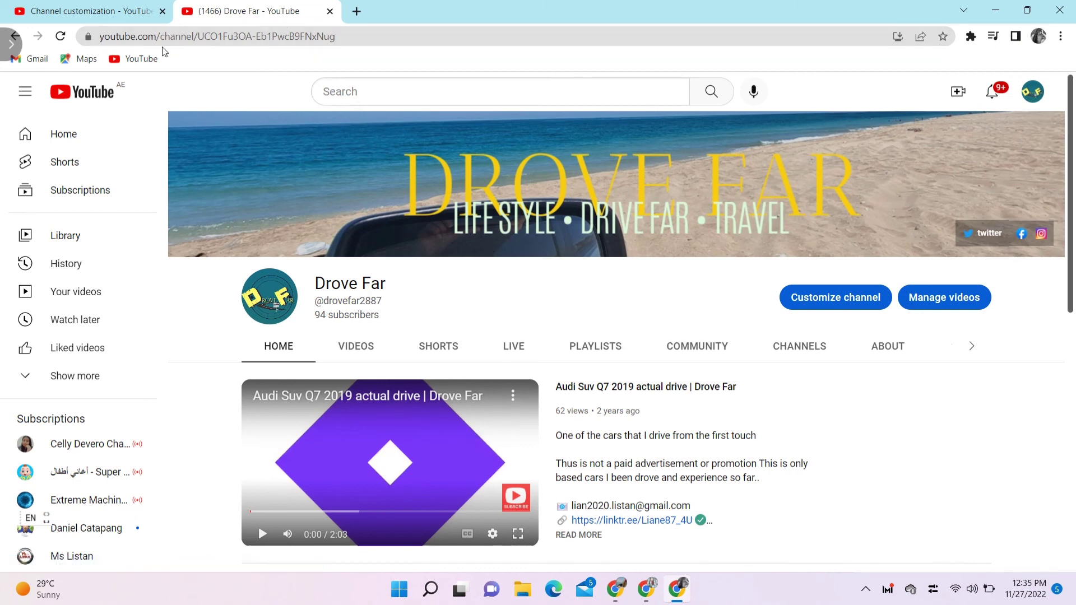
mouse_move(4, 47)
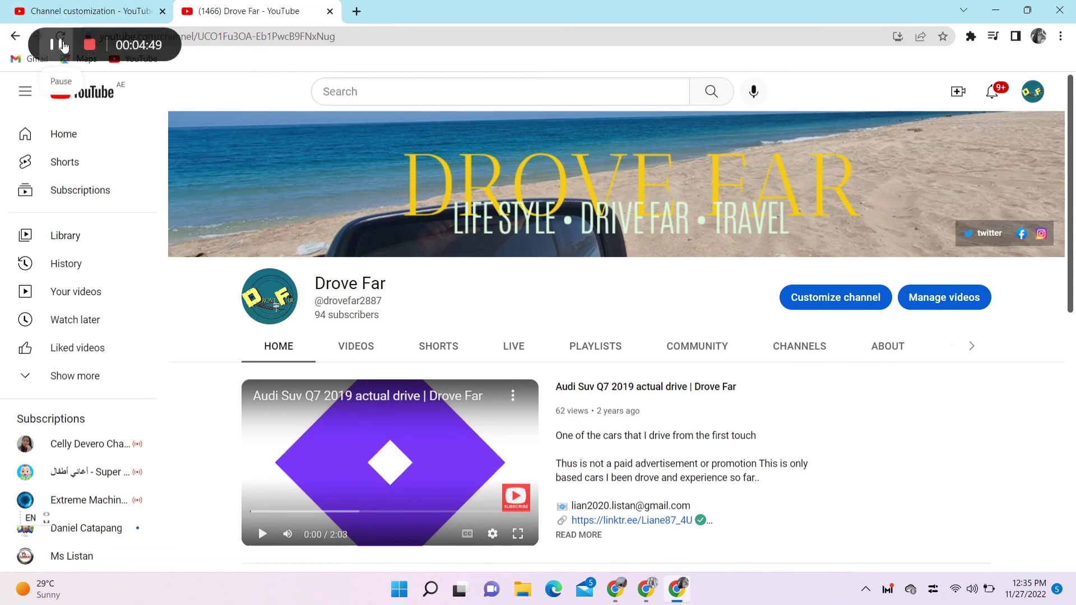